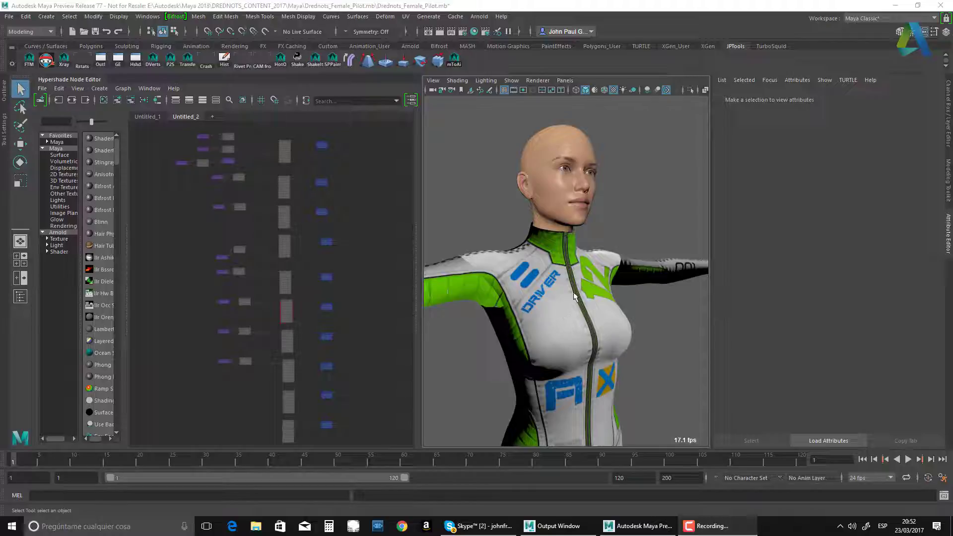
Select the character's body suit mesh and display the attributes of its BodySuit_Mat Phong material.
left_click_drag(568, 292, 595, 306, "alt")
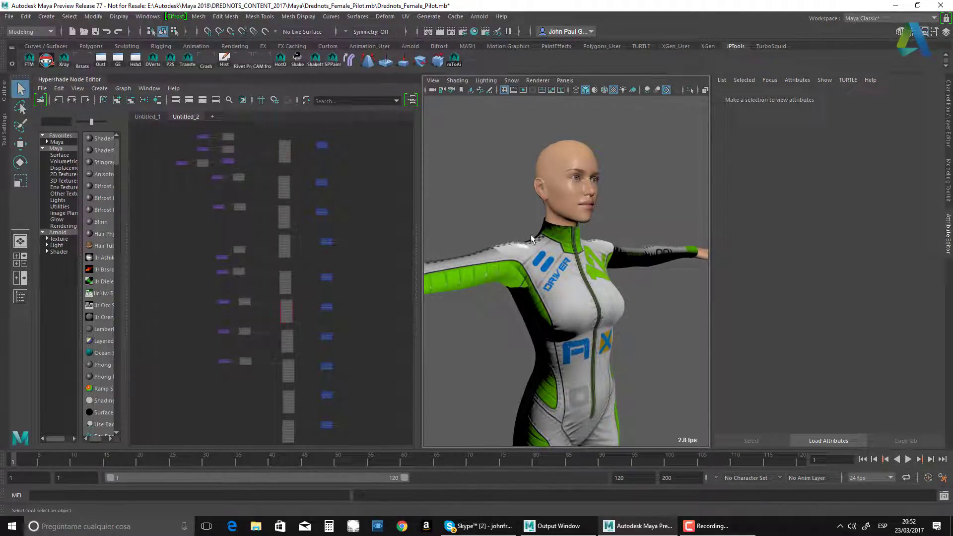
left_click_drag(576, 277, 577, 268, "alt")
mouse_move(577, 268)
right_mouse_down("alt")
mouse_move(595, 280)
mouse_move(585, 271)
right_mouse_up("alt")
left_click_drag(587, 276, 631, 240, "alt")
left_click(587, 269)
middle_click_drag(631, 240, 630, 245, "alt")
left_click(557, 166)
left_click(551, 265)
left_click(936, 97)
left_click(900, 97)
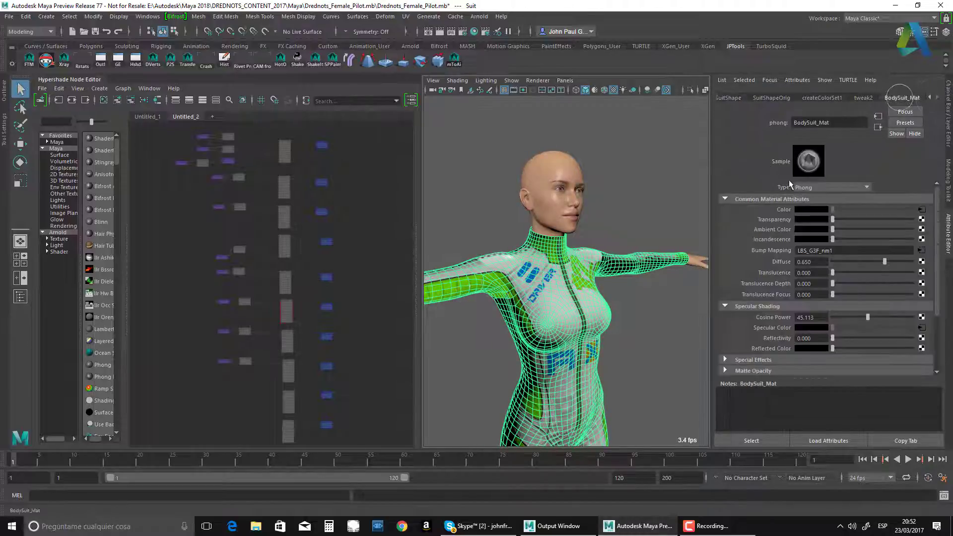
Look through the available shader types for BodySuit_Mat, including the Arnold ones, and deselect the suit mesh.
left_click_drag(619, 235, 600, 231, "alt")
left_click(836, 186)
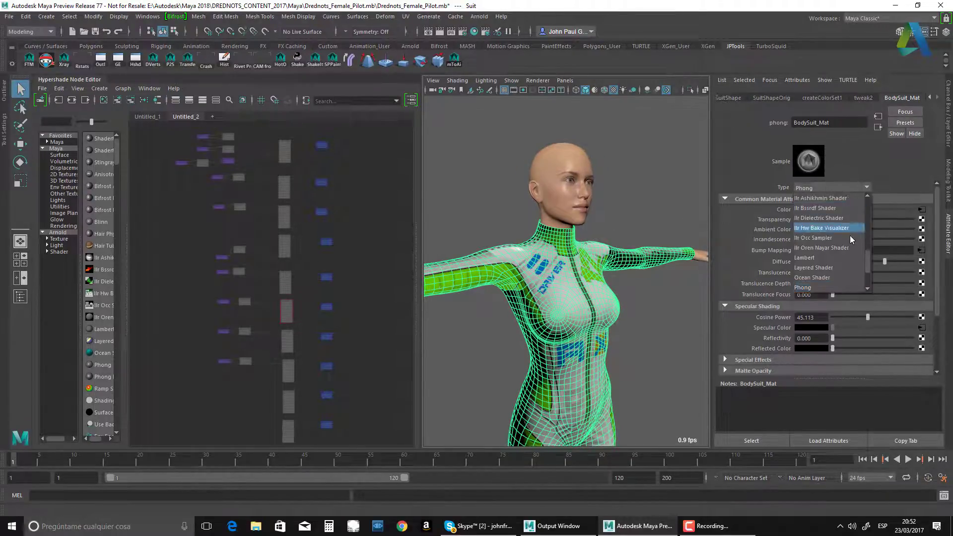
left_click_drag(866, 257, 871, 209)
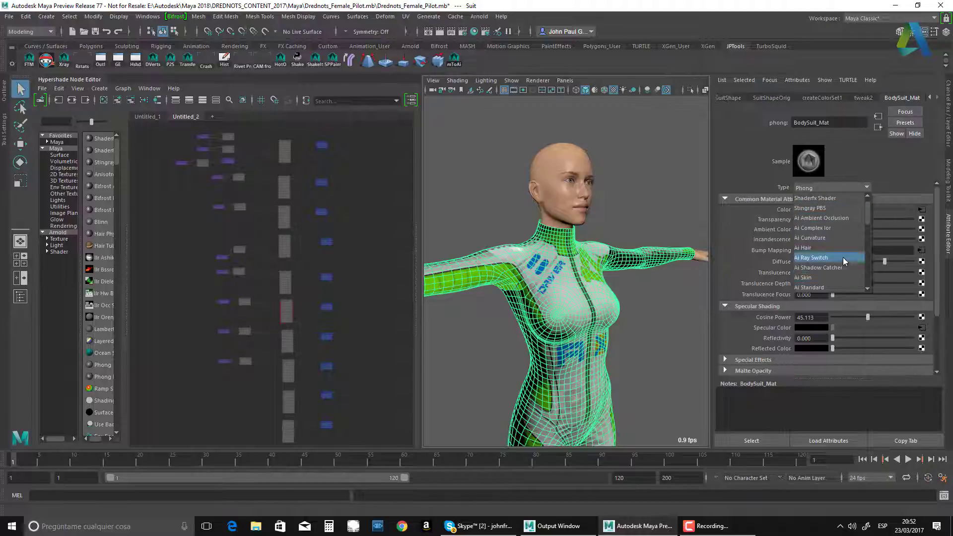
left_click(833, 287)
left_click(644, 178)
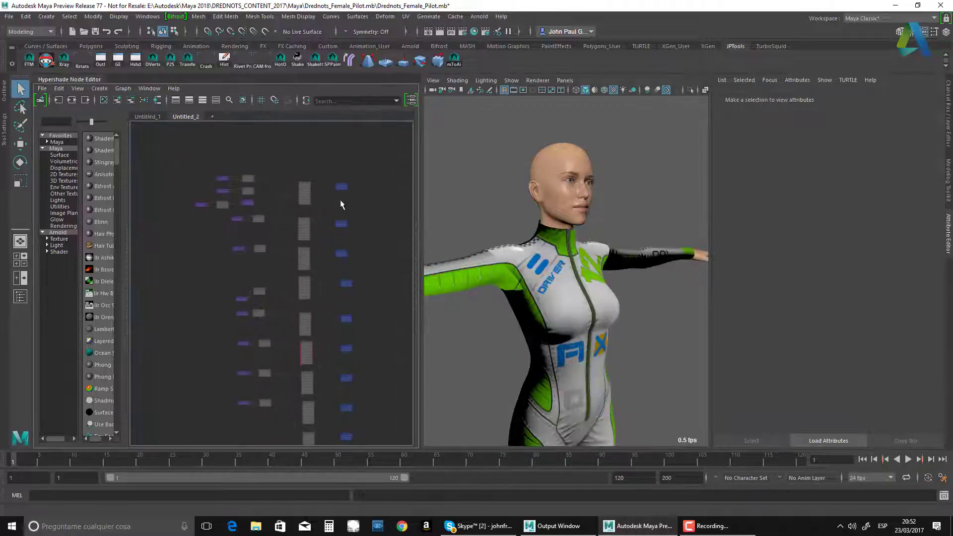
Find the BodySuit_Mat network in the node graph and select its material node.
scroll(308, 198, "up", 6)
middle_click_drag(332, 236, 305, 222, "alt")
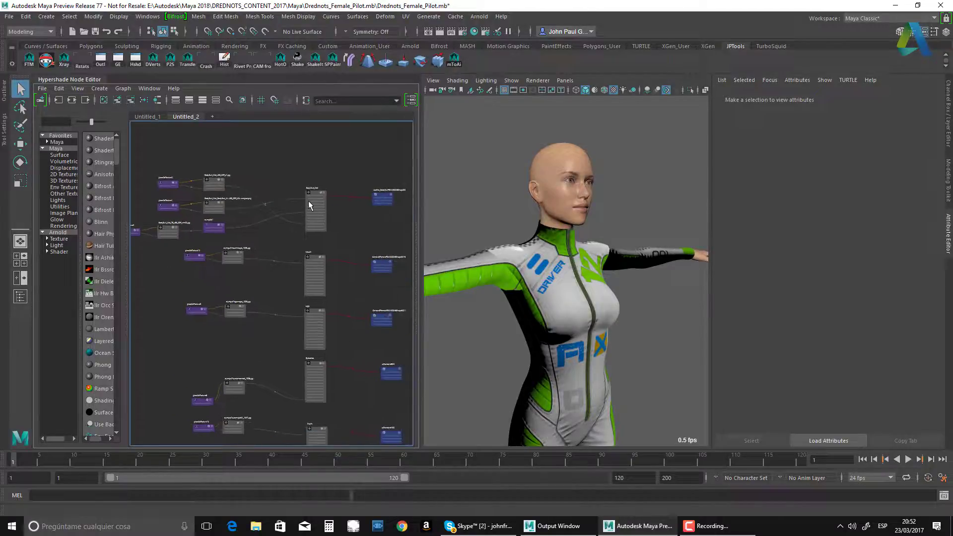
middle_click_drag(250, 167, 339, 183, "alt")
left_click_drag(382, 193, 379, 188)
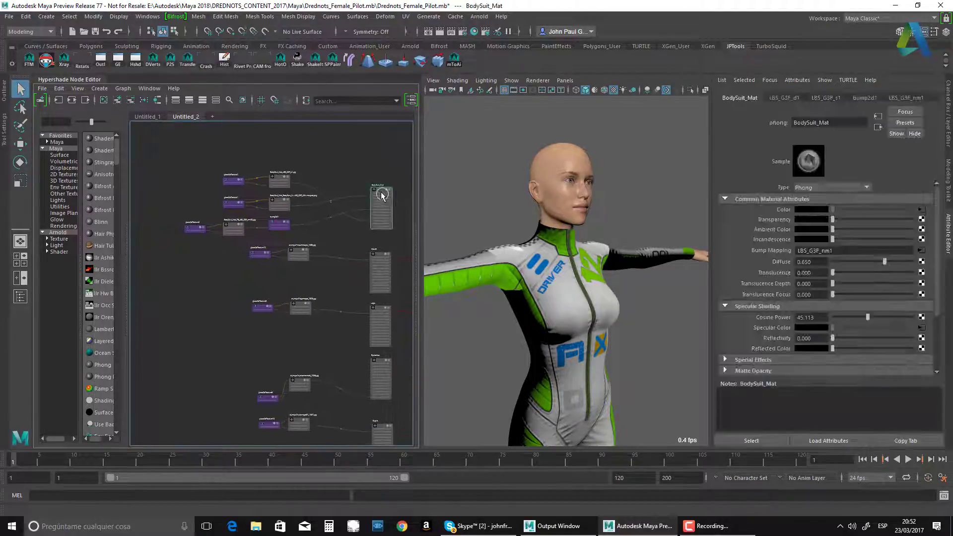
Move the texture and bump nodes that feed BodySuit_Mat closer to the material node in the graph.
middle_click_drag(367, 250, 302, 252, "alt")
right_click_drag(341, 256, 372, 270, "alt")
middle_click_drag(318, 228, 357, 238, "alt")
right_click_drag(313, 221, 336, 228, "alt")
right_click_drag(385, 207, 442, 218, "alt")
middle_click_drag(381, 220, 348, 260, "alt")
right_click_drag(353, 258, 382, 263, "alt")
middle_click_drag(382, 243, 404, 233, "alt")
middle_click_drag(181, 186, 225, 186, "alt")
left_click_drag(233, 137, 132, 302)
left_click_drag(156, 211, 215, 215)
middle_click_drag(251, 228, 251, 212, "alt")
middle_click_drag(382, 267, 339, 282, "alt")
Inspect the LBS_G3F_s1 specular texture, bump2d1 and LBS_G3F_d1 color texture nodes connected to BodySuit_Mat.
left_click(177, 167)
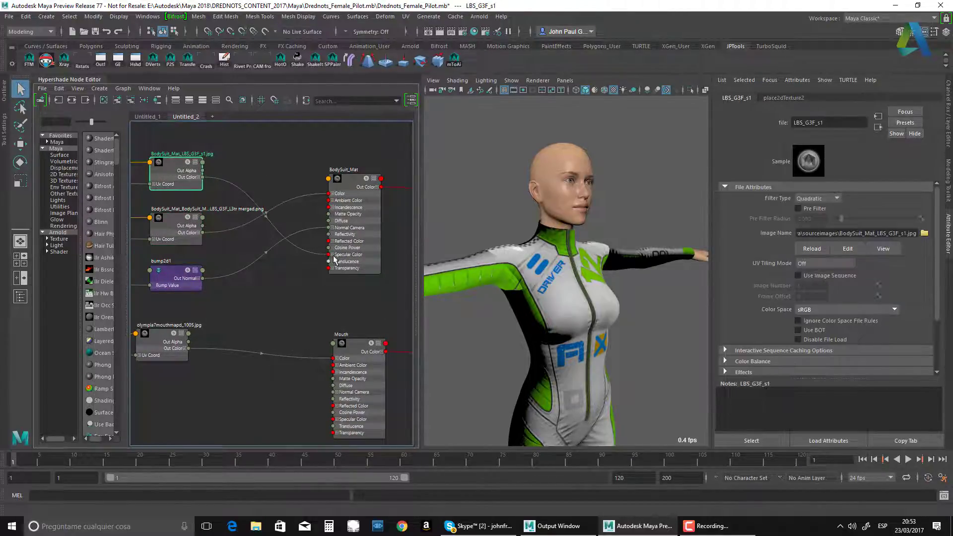
left_click(168, 281)
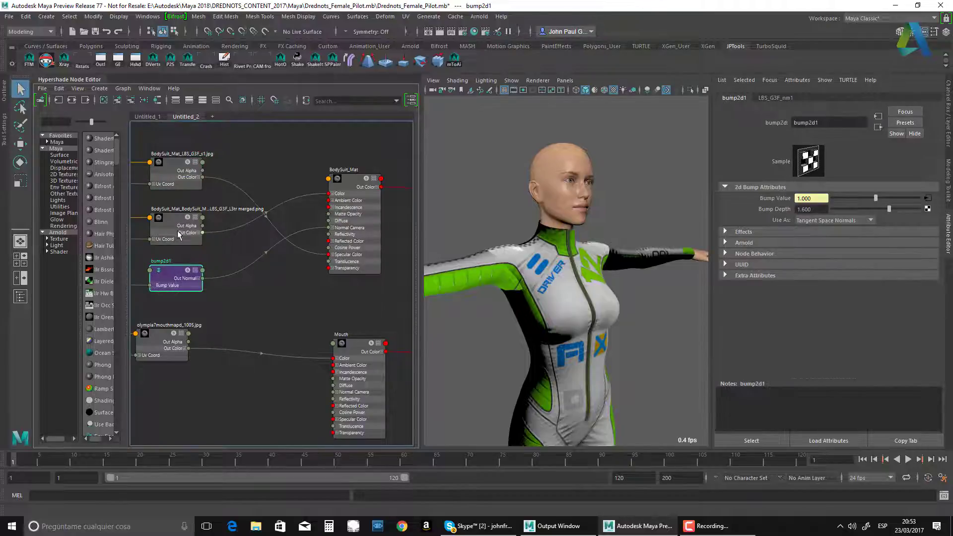
left_click_drag(172, 231, 171, 225)
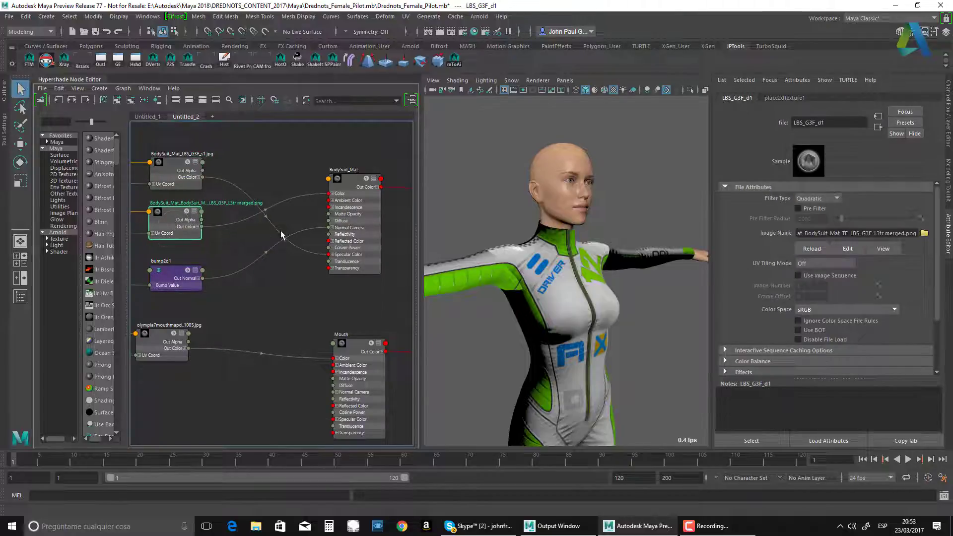
middle_click_drag(286, 232, 292, 243, "alt")
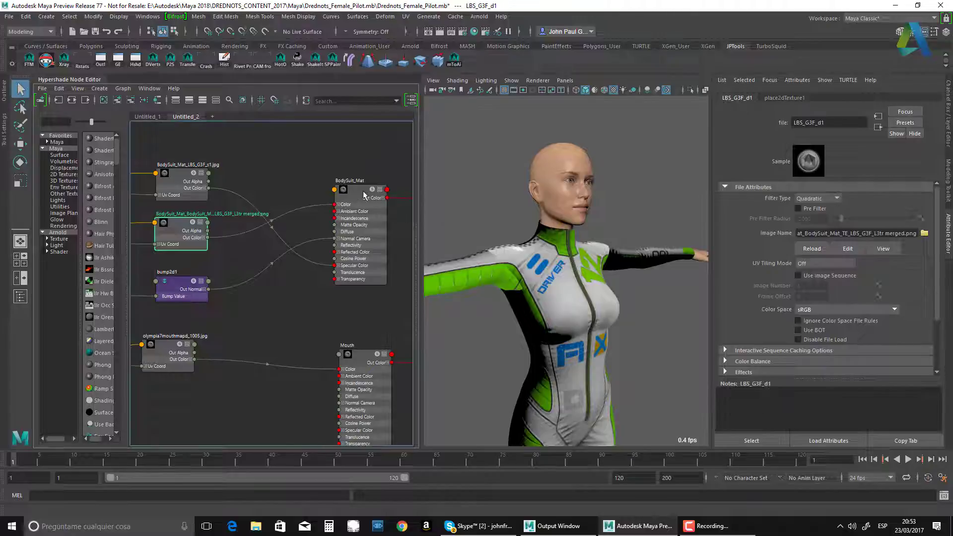
Try changing BodySuit_Mat's type to Ai Standard, and undo the type change.
left_click(365, 196)
left_click(852, 186)
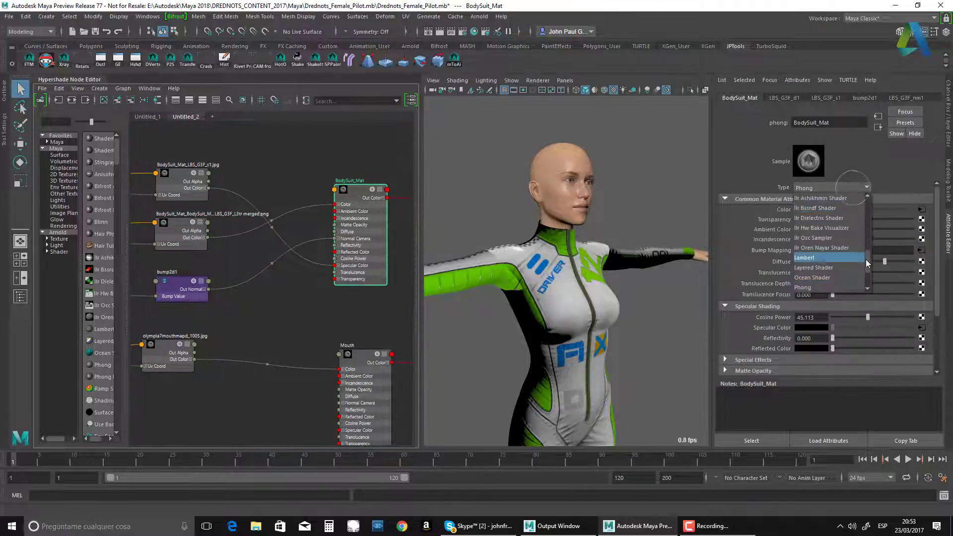
left_click_drag(868, 262, 867, 223)
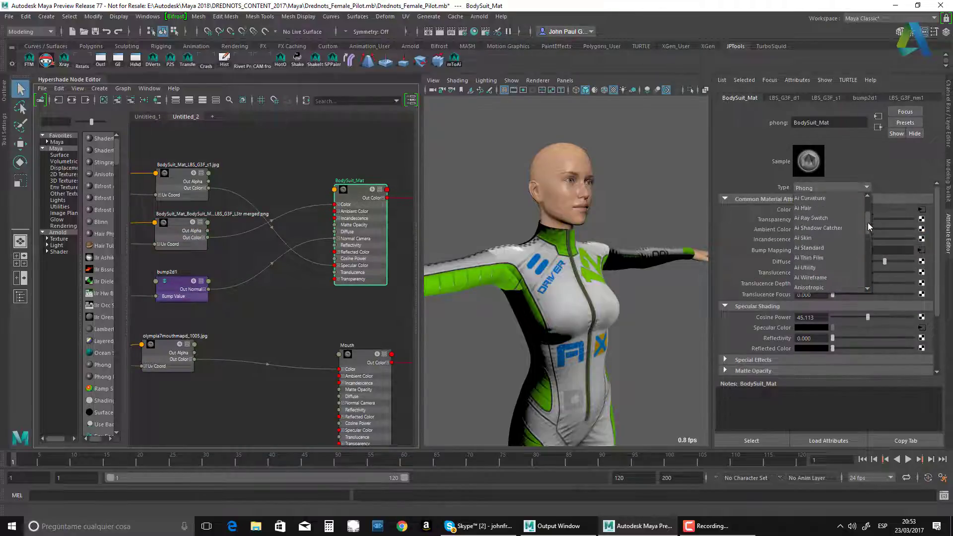
left_click(821, 249)
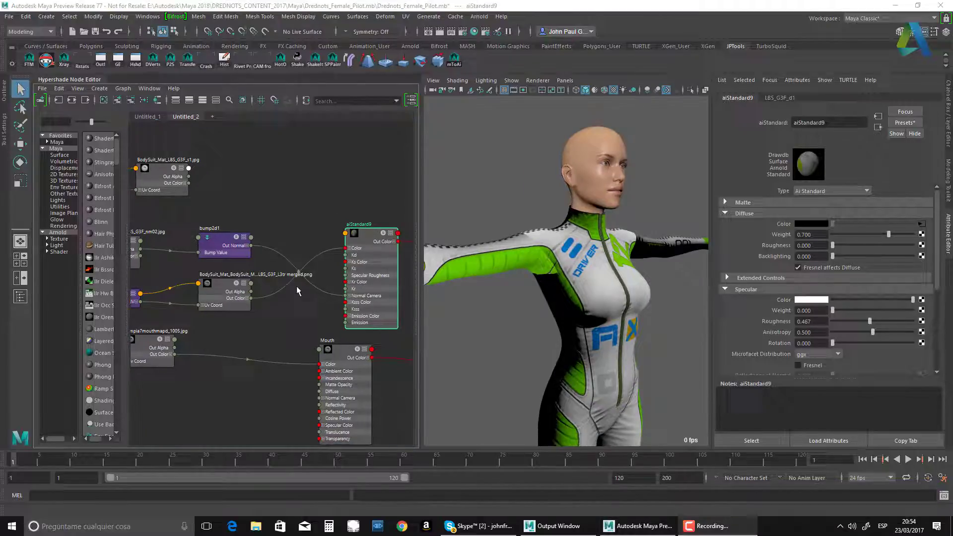
left_click(26, 16)
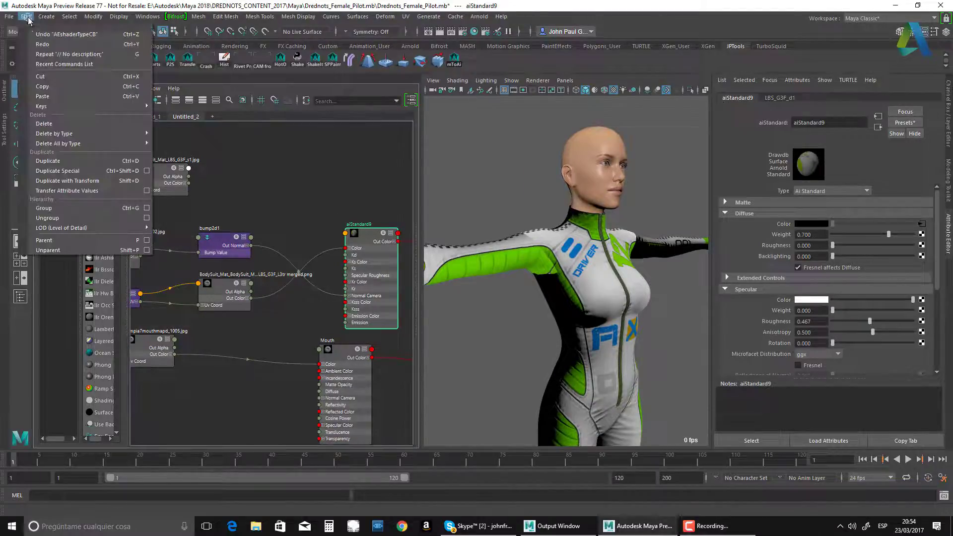
left_click(50, 35)
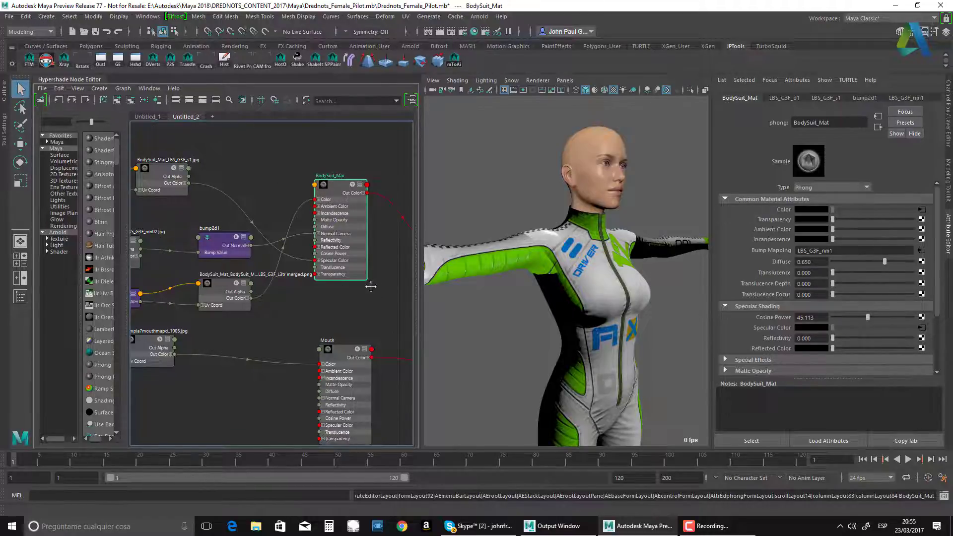
Move the LBS_G3F_s1 specular texture node nearer to the BodySuit_Mat node.
middle_click_drag(368, 283, 382, 269, "alt")
right_click_drag(382, 269, 341, 265, "alt")
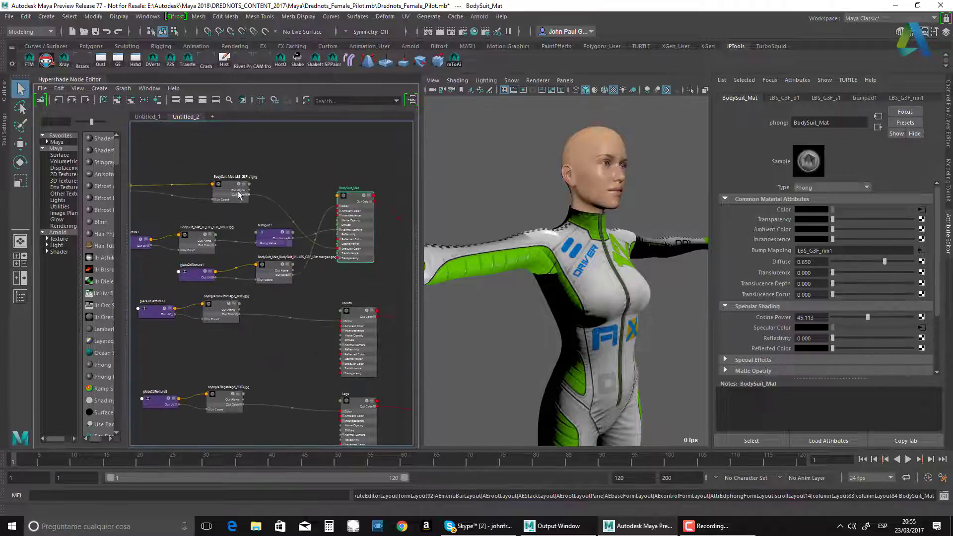
left_click_drag(239, 194, 279, 201)
middle_click_drag(388, 272, 374, 270, "alt")
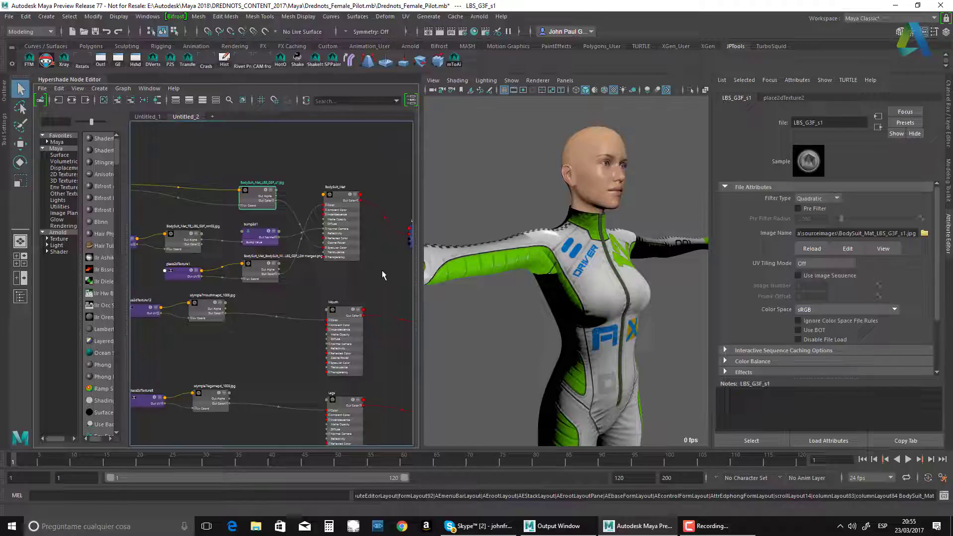
Look over the whole node graph to examine the character's other material networks.
middle_click_drag(333, 297, 306, 291, "alt")
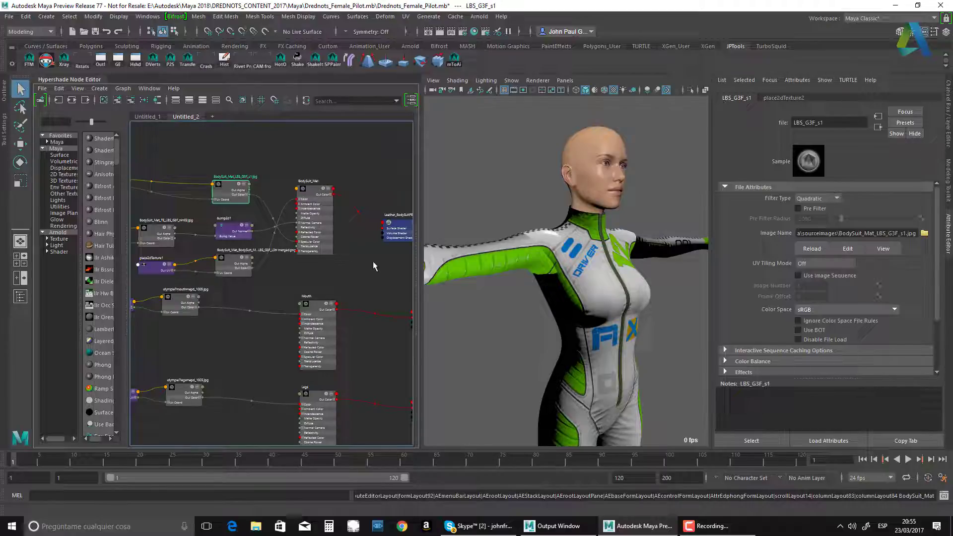
scroll(363, 270, "down", 5)
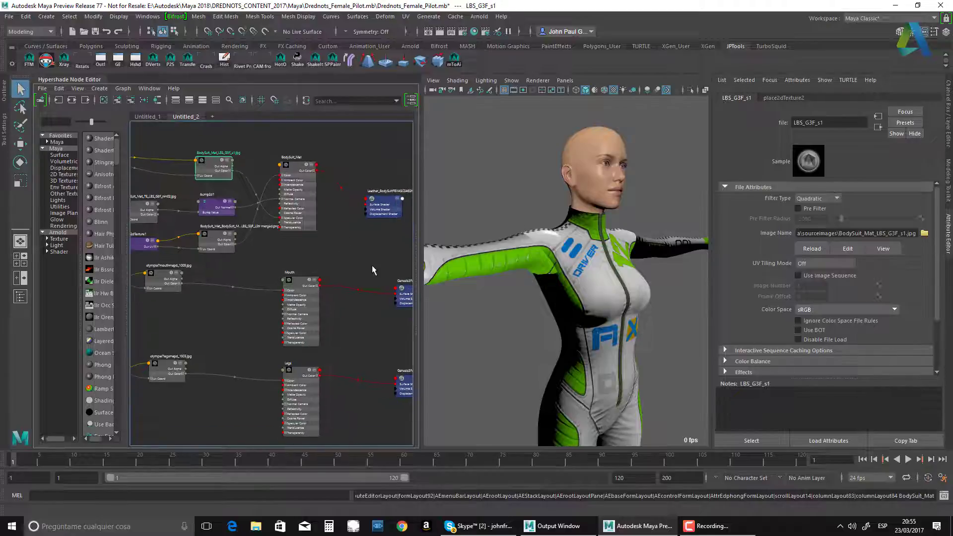
scroll(344, 205, "down", 4)
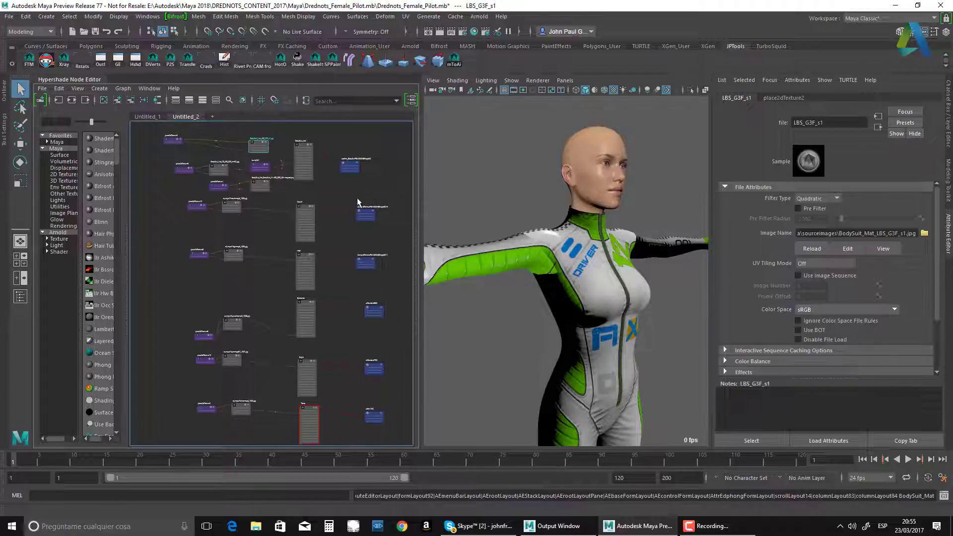
scroll(356, 198, "down", 3)
middle_click_drag(337, 184, 331, 201)
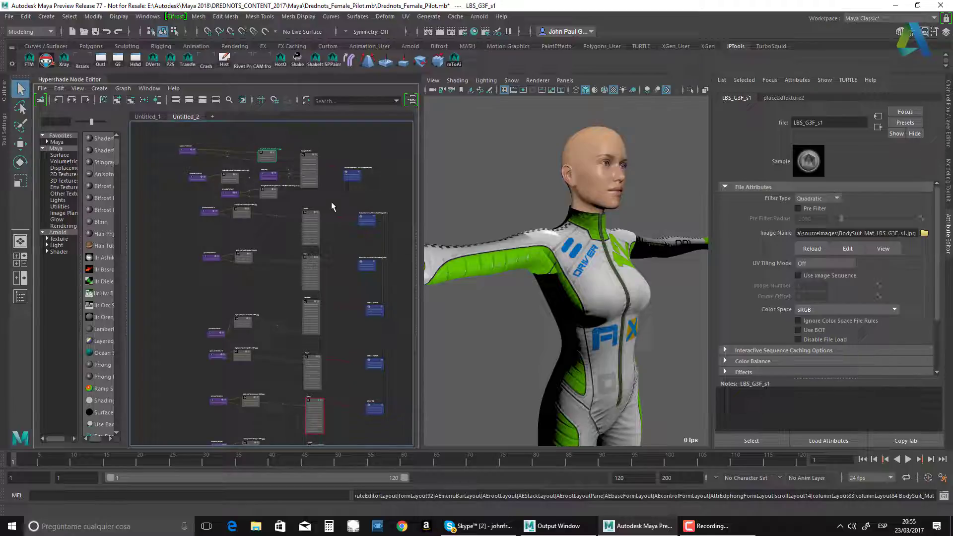
middle_click_drag(332, 202, 334, 154)
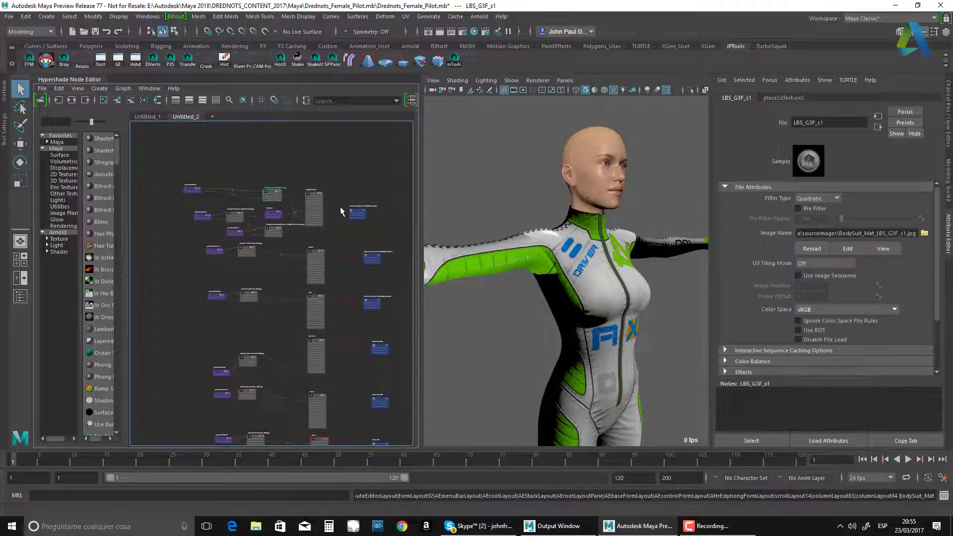
mouse_move(337, 188)
middle_mouse_down()
mouse_move(326, 190)
mouse_move(329, 166)
mouse_move(337, 171)
middle_mouse_up()
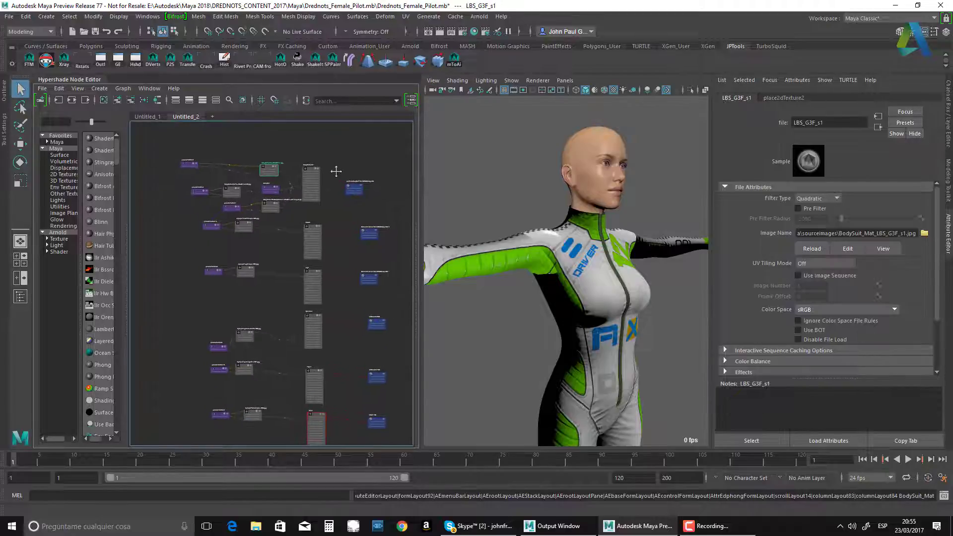
Open the mtoAi shelf script in the Shelf Editor, review its MEL command code at full size, and close the editor.
right_click(453, 60)
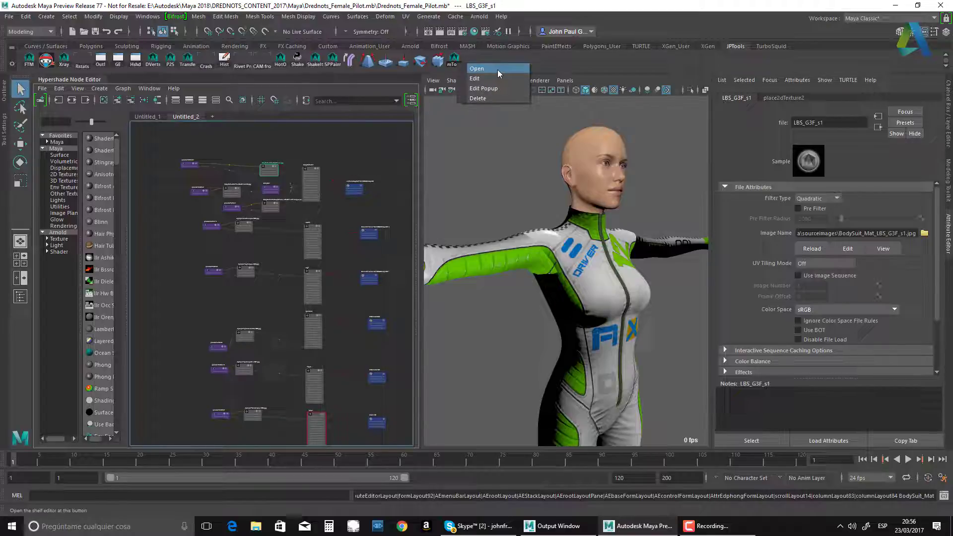
left_click(497, 70)
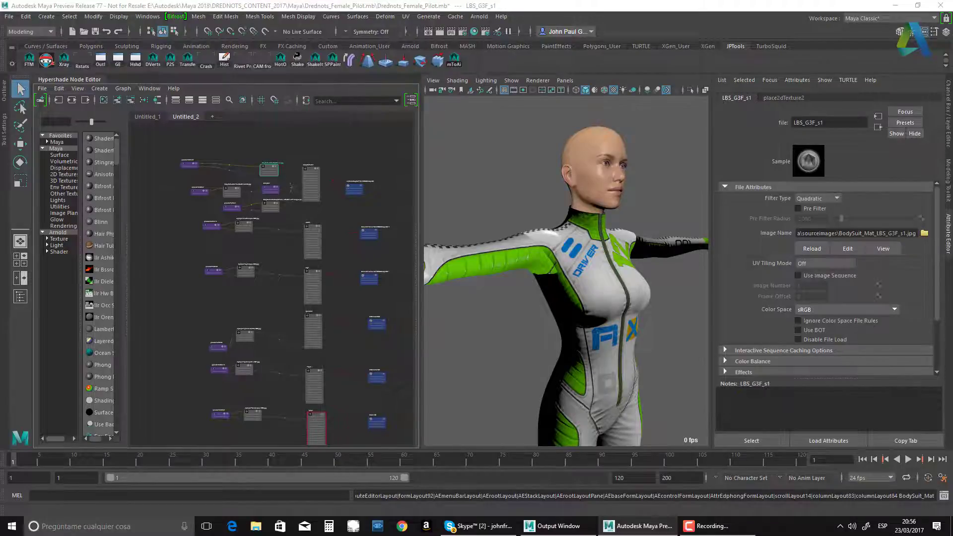
left_click_drag(234, 154, 427, 57)
left_click(594, 57)
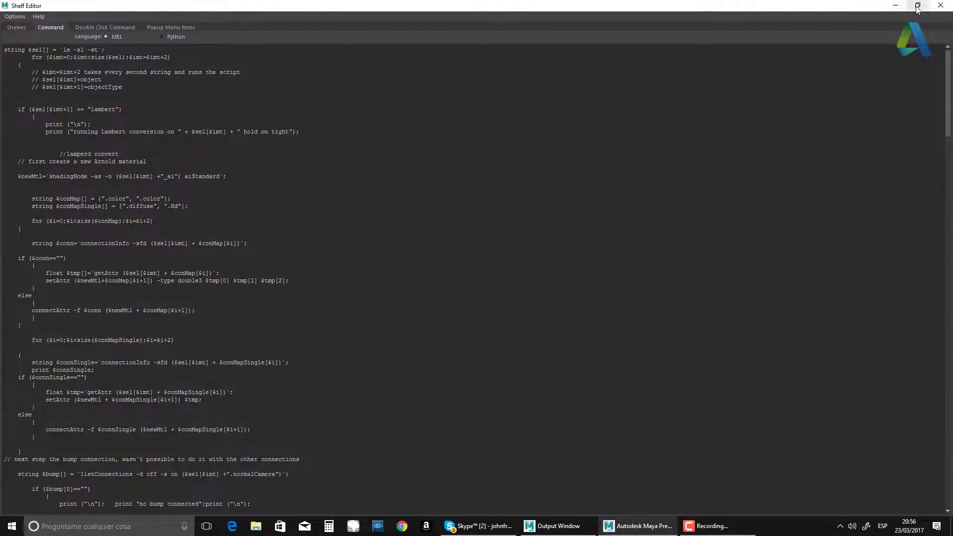
left_click(939, 7)
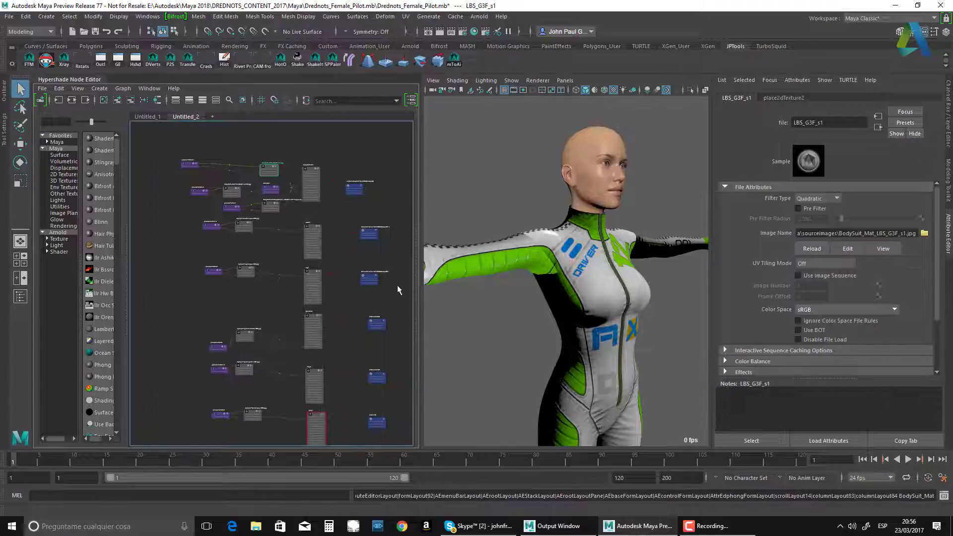
Convert the BodySuit_Mat Phong material to an Arnold aiStandard material by running the mtoAi script on it.
middle_click_drag(397, 285, 372, 242, "alt")
right_click_drag(383, 293, 355, 164, "alt")
middle_click_drag(338, 144, 349, 183, "alt")
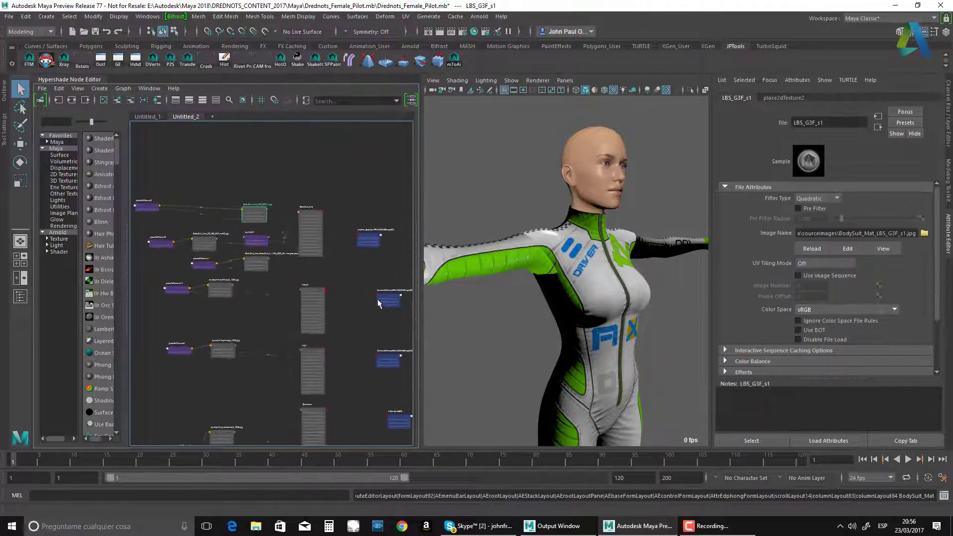
scroll(349, 290, "up", 2)
middle_click_drag(327, 152, 344, 136, "alt")
middle_click_drag(302, 162, 329, 163, "alt")
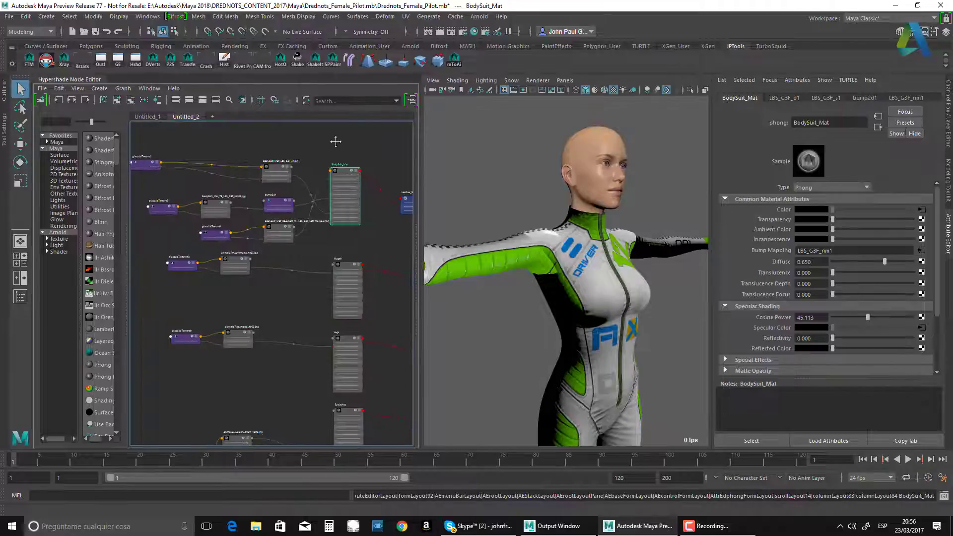
left_click(452, 66)
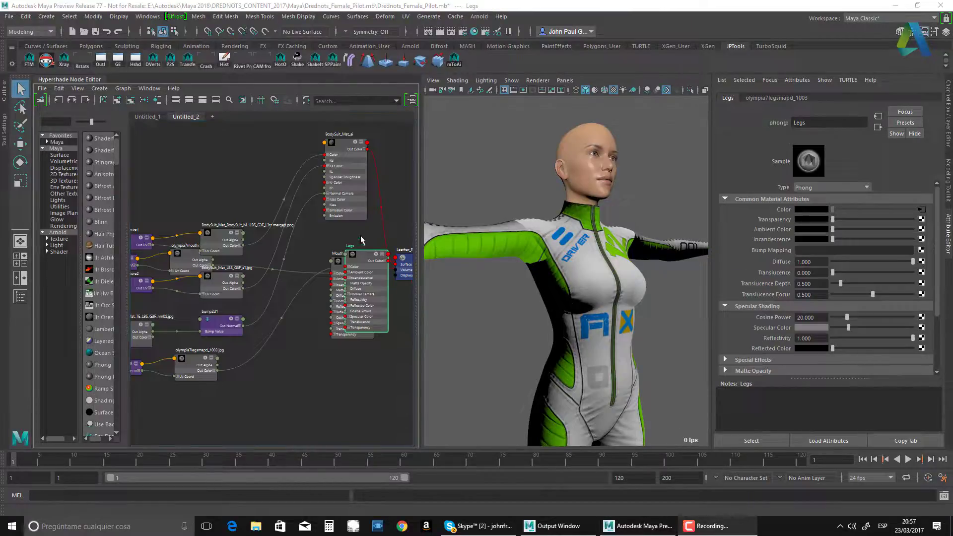
Move the BodySuit_Mat_ai node upward and line up its LBS_G3F_d1 color texture and place2dTexture1 beside it.
middle_click_drag(337, 230, 352, 252, "alt")
left_click_drag(351, 175, 354, 152)
left_click_drag(248, 267, 274, 145)
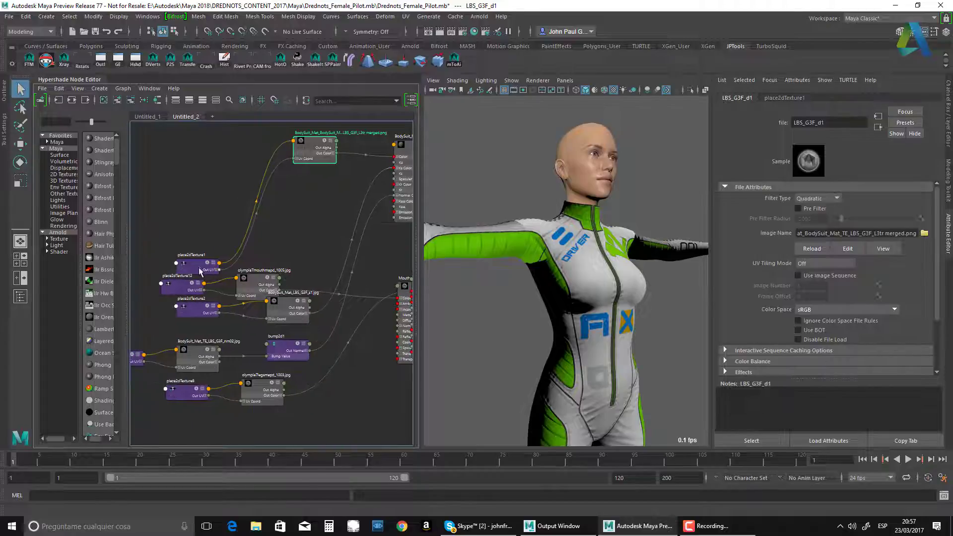
left_click(198, 265)
Arrange the LBS_G3F_s1 texture, bump2d1, the LBS_G3F_nm1 normal map and place2dTexture3 below the color texture, next to BodySuit_Mat_ai.
left_click_drag(183, 302, 216, 296)
left_click_drag(222, 336, 247, 216)
middle_click_drag(324, 244, 354, 227, "alt")
left_click_drag(250, 353, 277, 233)
middle_click_drag(263, 331, 281, 331, "alt")
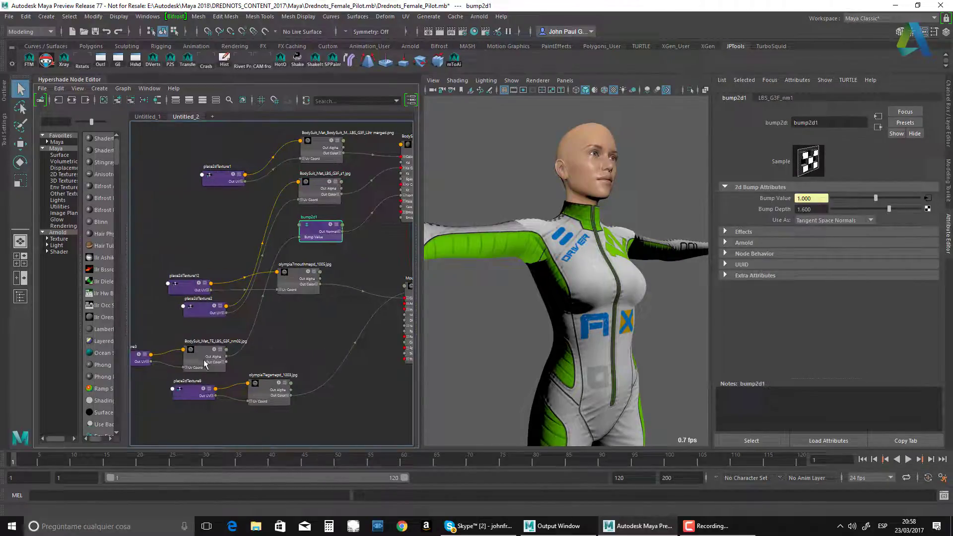
left_click(201, 360)
left_click(161, 361)
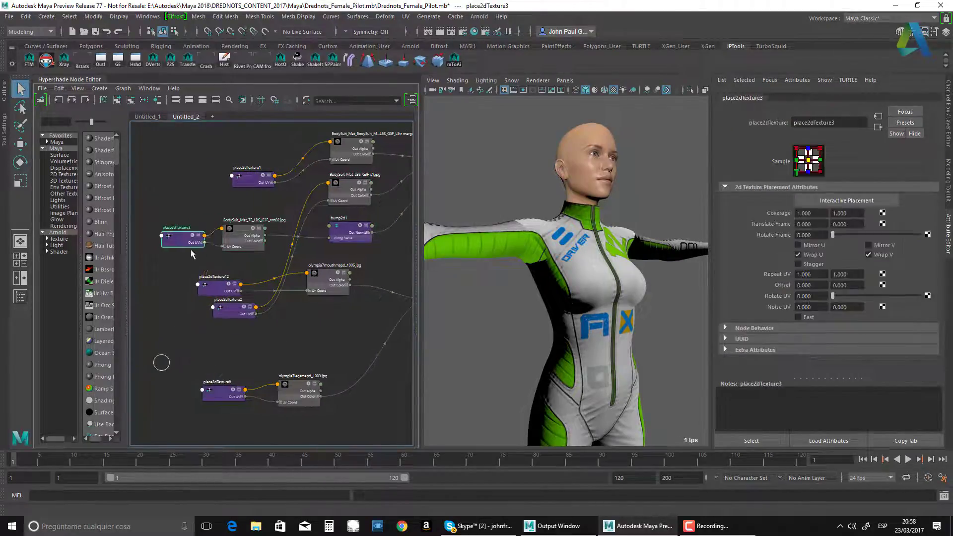
middle_click_drag(369, 277, 313, 277, "alt")
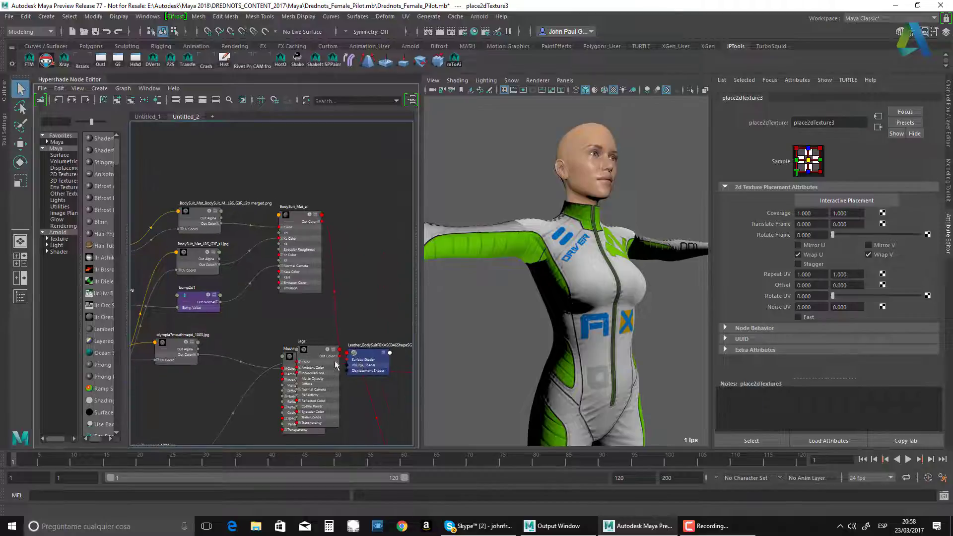
Place the Leather_BodySuit shading group beside BodySuit_Mat_ai and move the Mouth material below the Legs material.
mouse_move(367, 358)
left_mouse_down()
mouse_move(379, 334)
mouse_move(373, 231)
left_mouse_up()
middle_click_drag(342, 295, 375, 277, "alt")
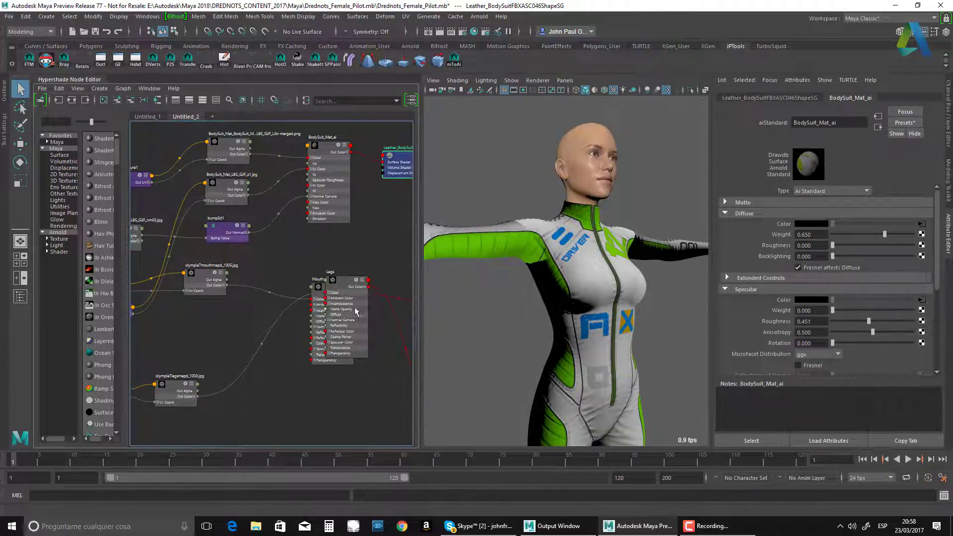
left_click(355, 312)
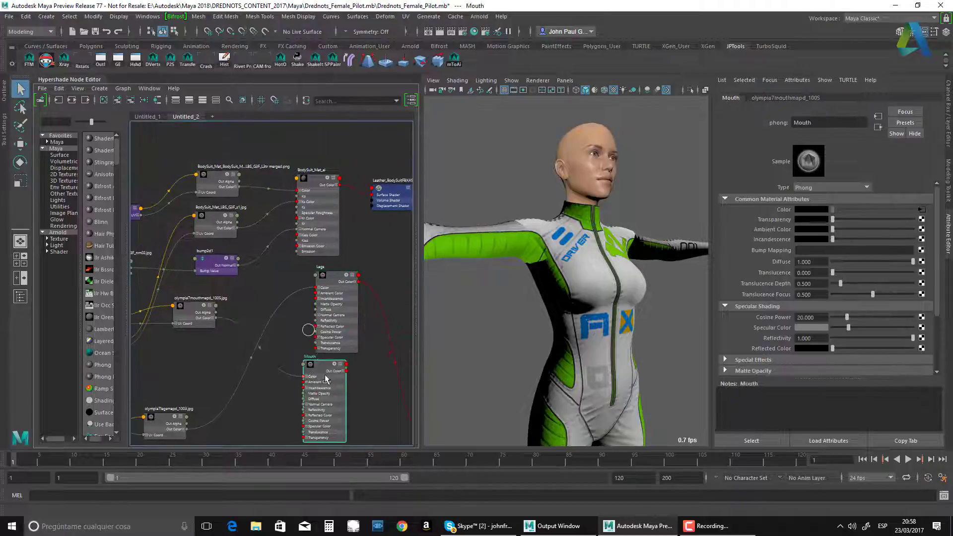
Select the whole column of remaining Phong and Blinn materials and convert them to Arnold aiStandard with the mtoAi script.
middle_click_drag(295, 441, 261, 311, "alt")
scroll(333, 329, "down", 5)
middle_click_drag(336, 304, 313, 240, "alt")
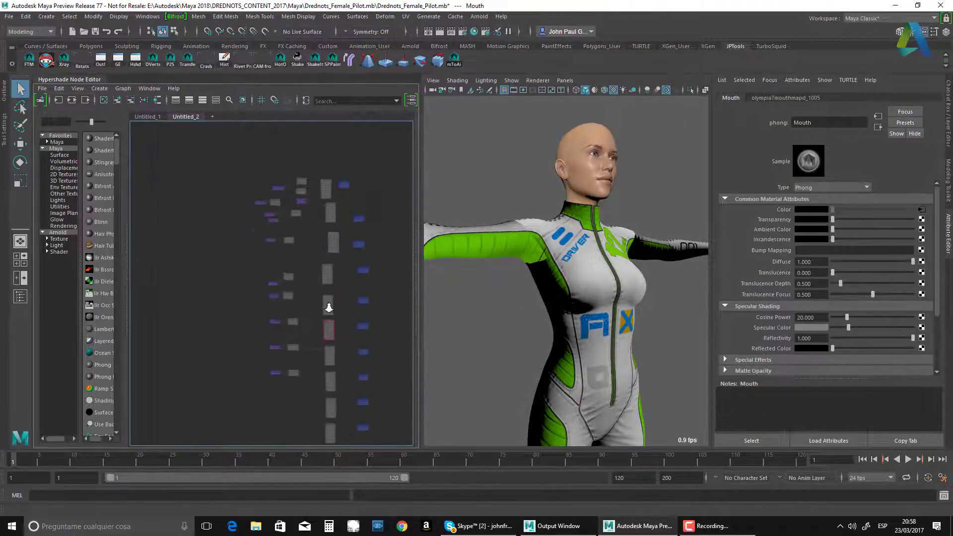
left_click(327, 206)
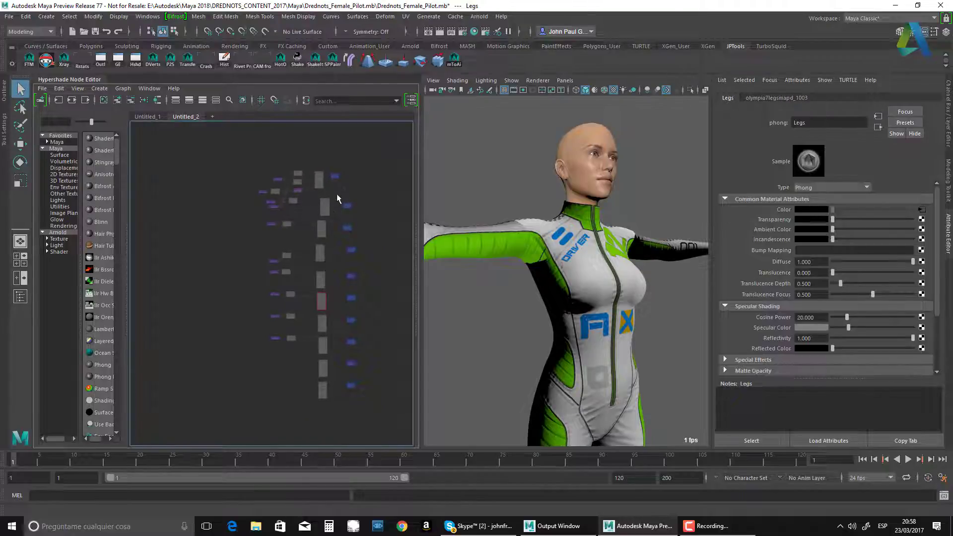
left_click_drag(330, 192, 306, 430)
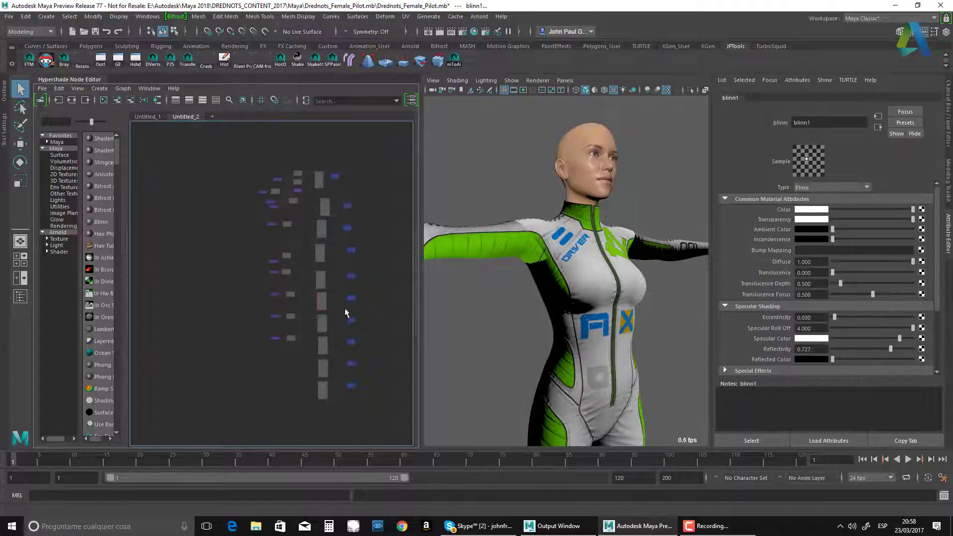
middle_click_drag(370, 182, 356, 177, "alt")
right_click_drag(366, 202, 374, 249, "alt")
middle_click_drag(374, 248, 380, 221, "alt")
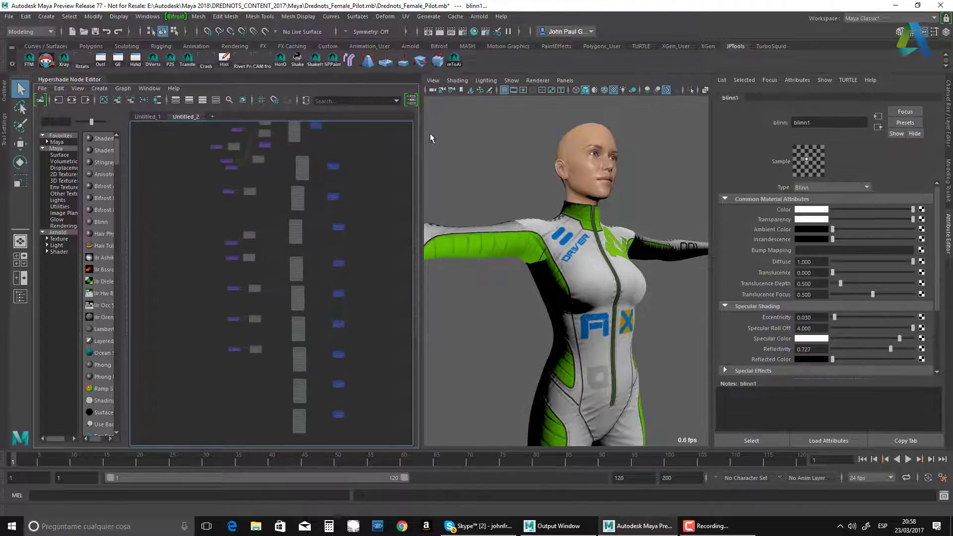
left_click(455, 61)
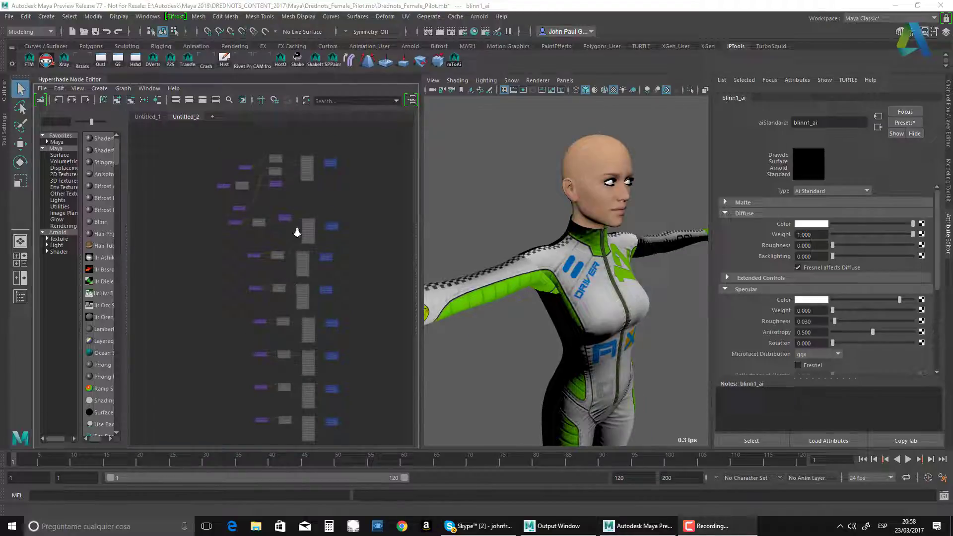
Examine the converted material networks from the eyes and mouth down to blinn2_ai, then inspect the textured character from another angle.
scroll(297, 233, "up", 6)
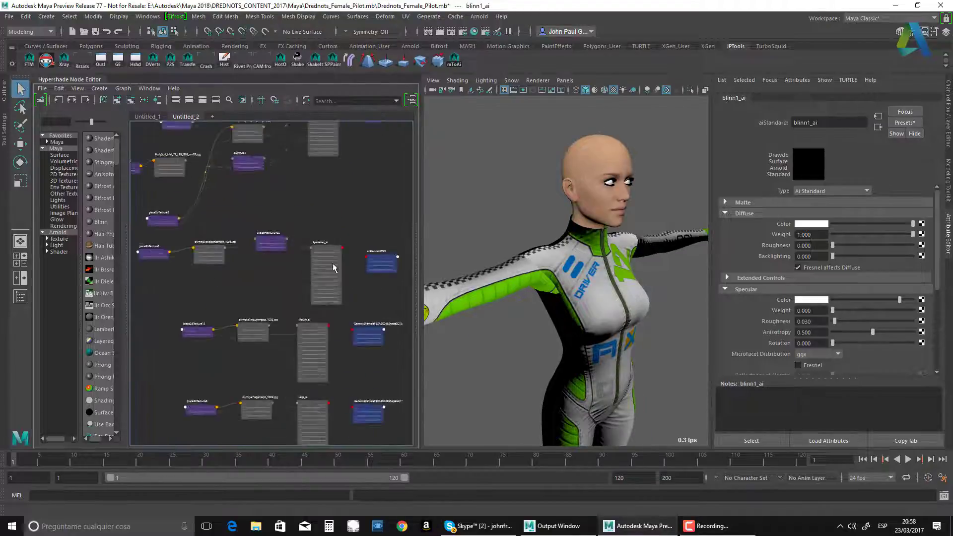
right_click_drag(345, 269, 355, 276, "alt")
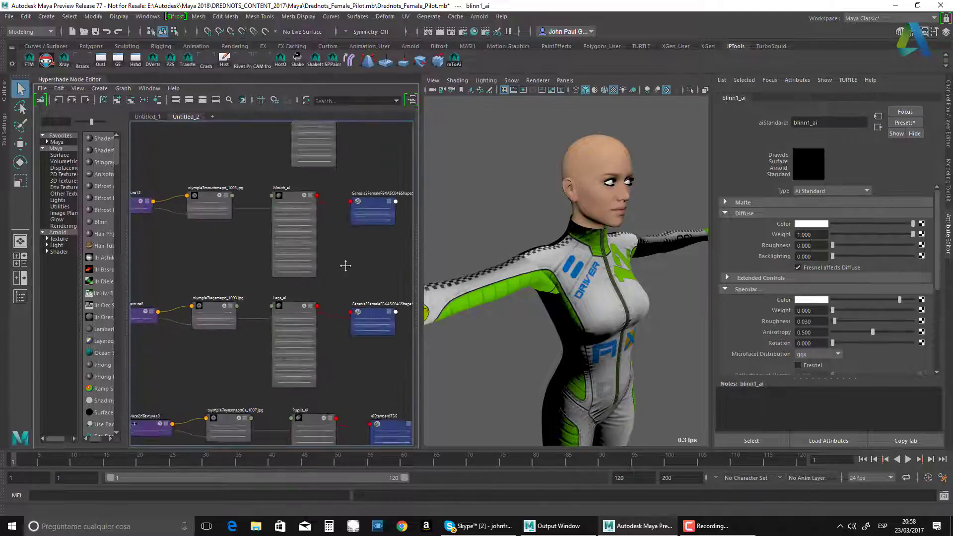
middle_click_drag(357, 364, 336, 302, "alt")
middle_click_drag(340, 419, 319, 302, "alt")
middle_click_drag(316, 442, 322, 263, "alt")
middle_click_drag(340, 403, 336, 282, "alt")
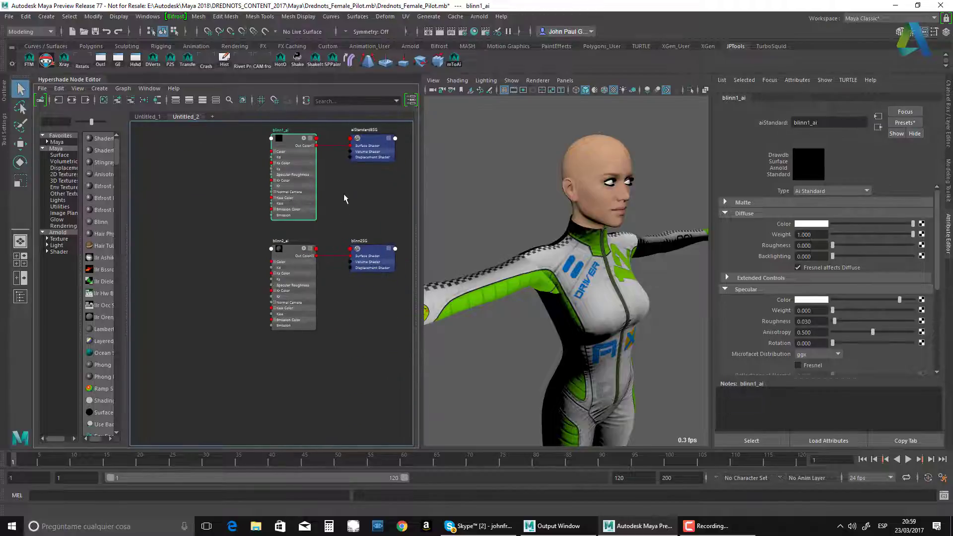
middle_click_drag(343, 161, 344, 265, "alt")
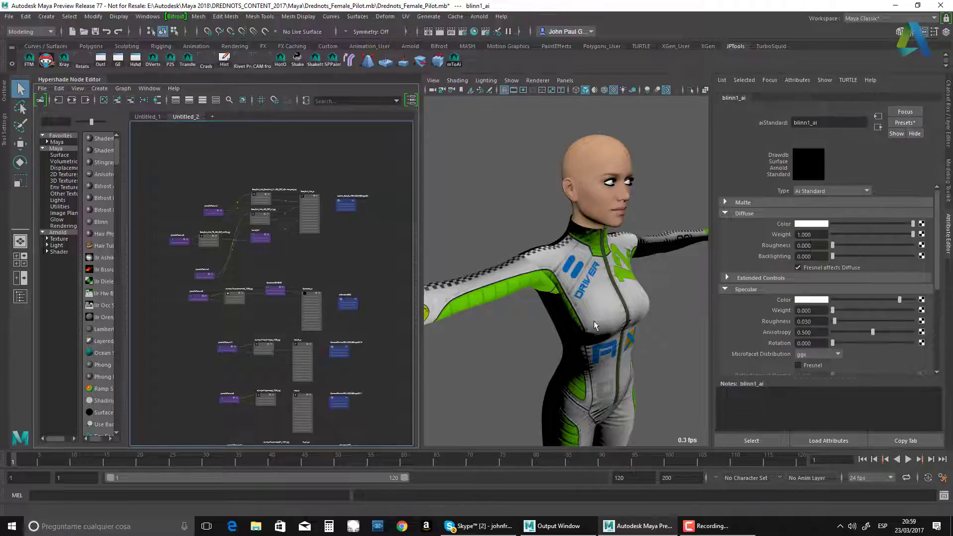
left_click_drag(584, 321, 605, 335, "alt")
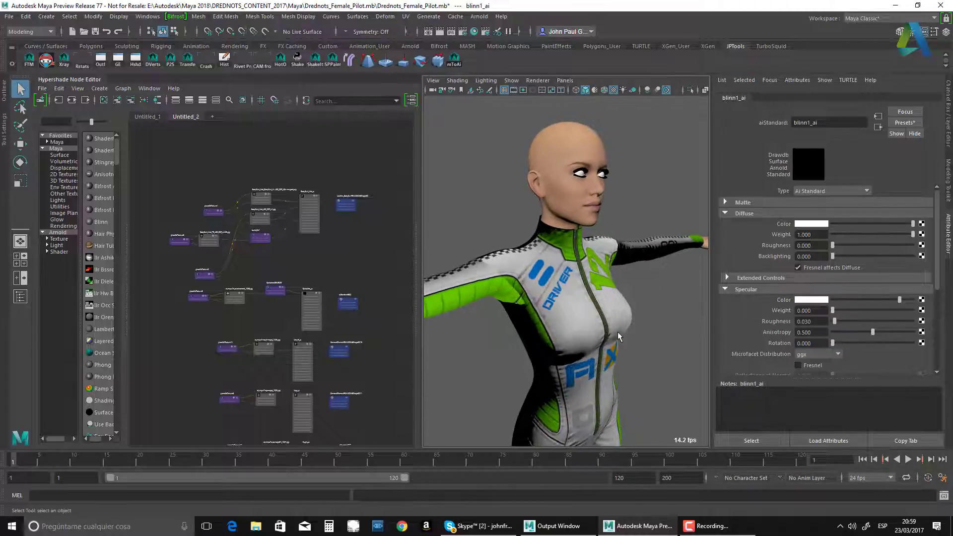